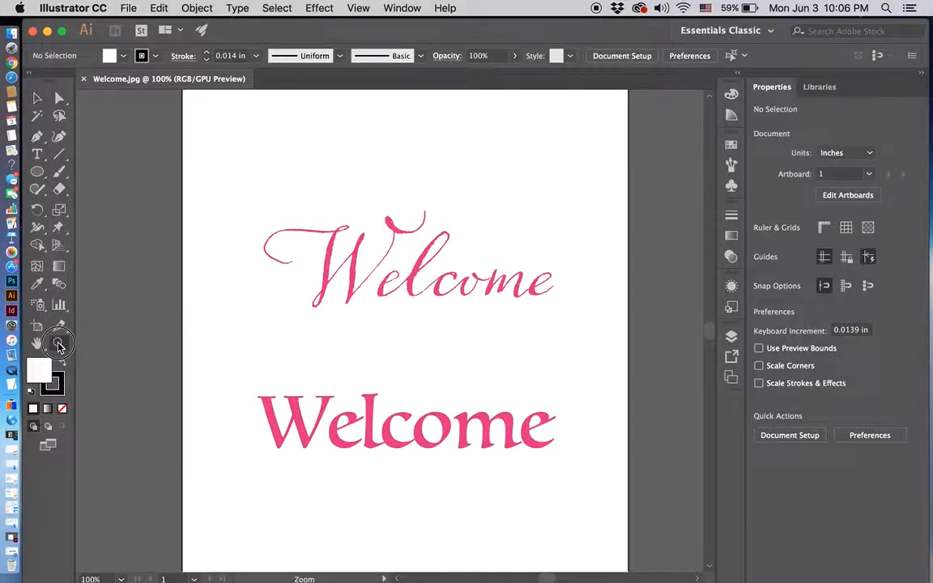
Step: Examine the letter edges of both the script and the serif Welcome at 200% magnification
click(58, 343)
click(430, 271)
click(387, 309)
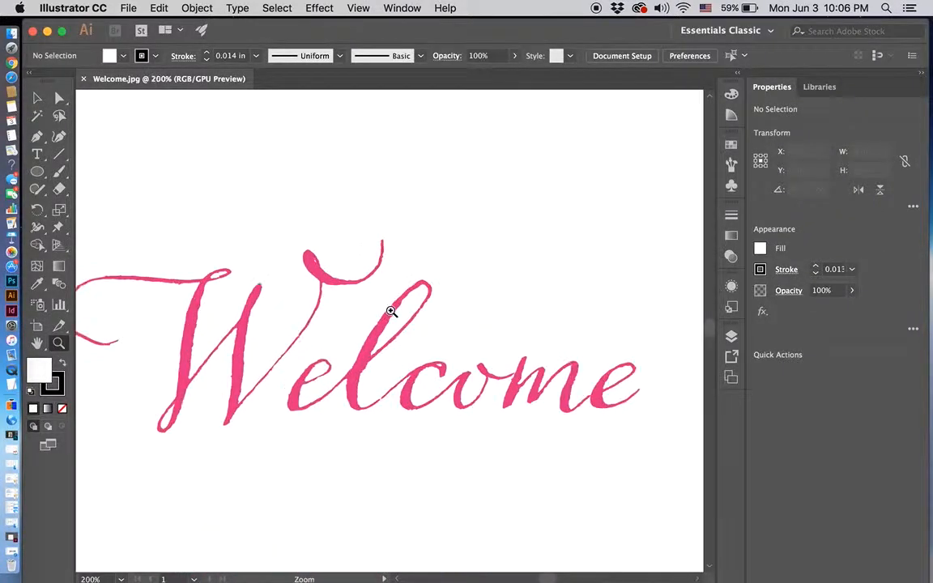
drag(710, 324, 711, 328)
scroll(710, 327, down, 5)
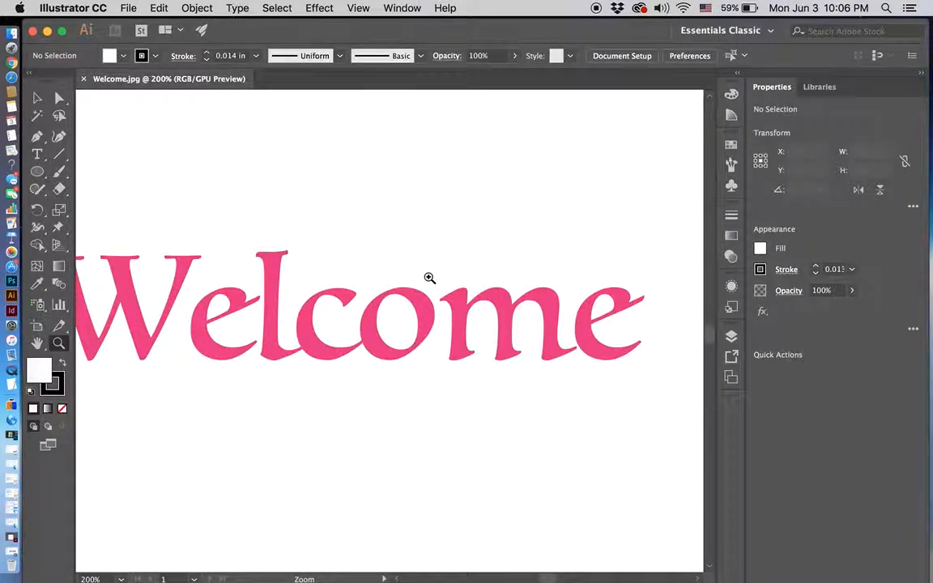
key(super+minus)
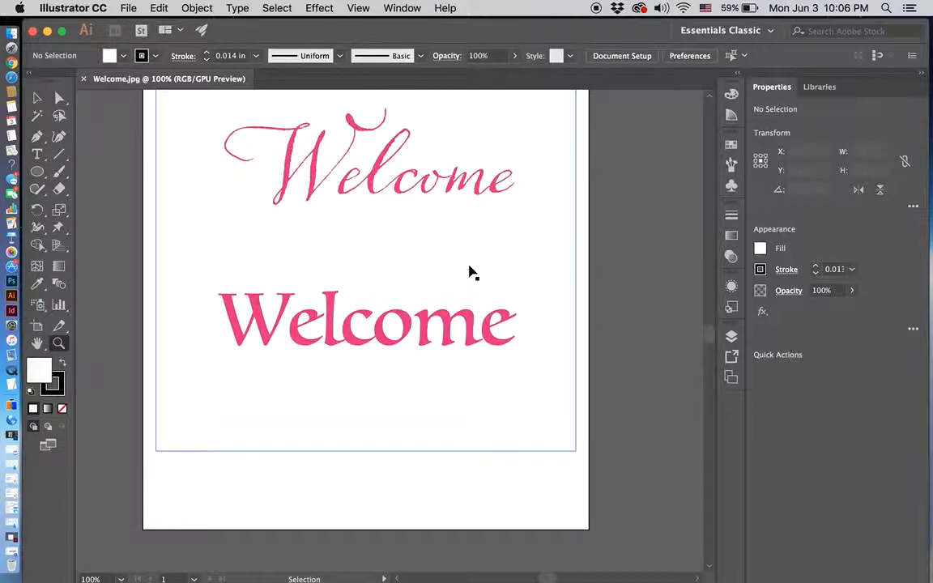
key(super+minus)
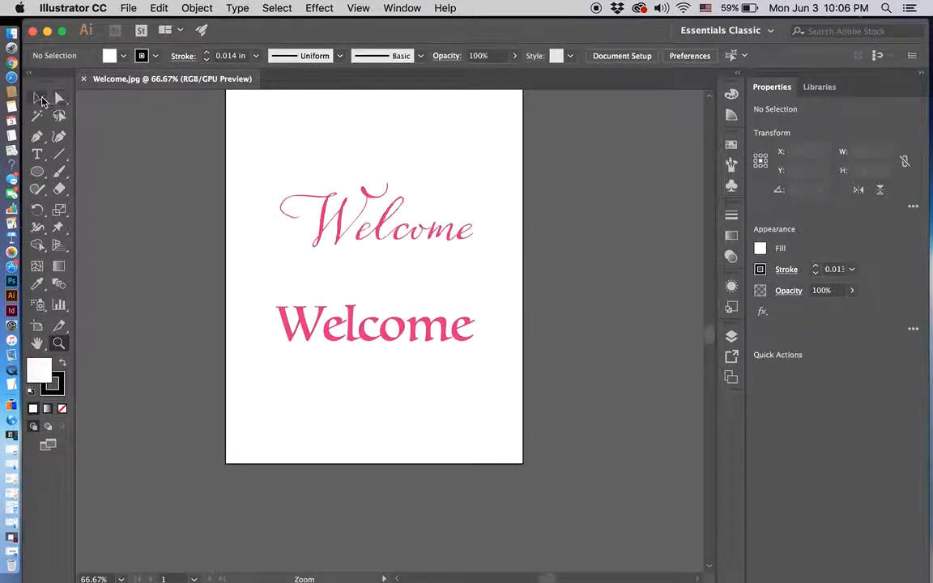
Step: Trace the Welcome image with the Silhouettes Image Trace preset, accepting the slow tracing of a large image
click(37, 98)
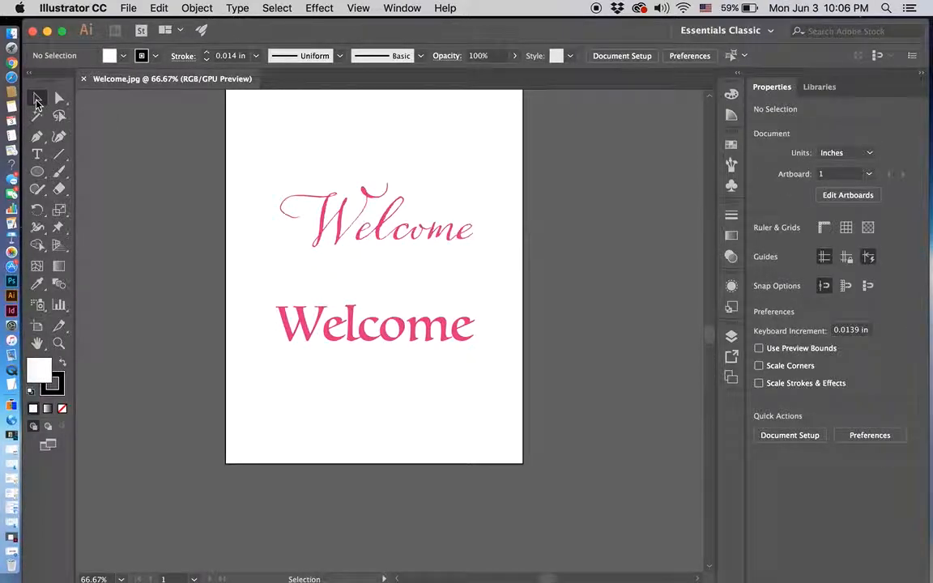
click(383, 245)
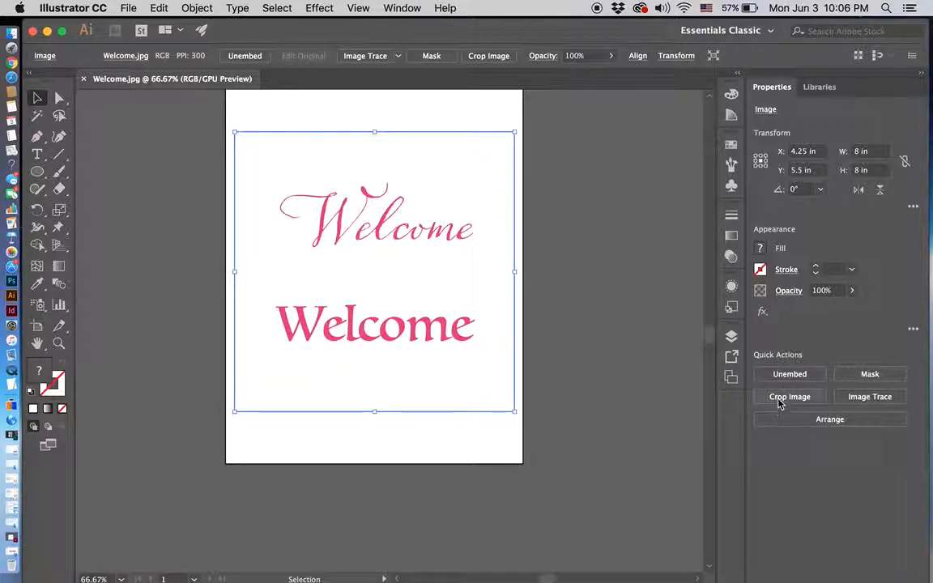
click(886, 400)
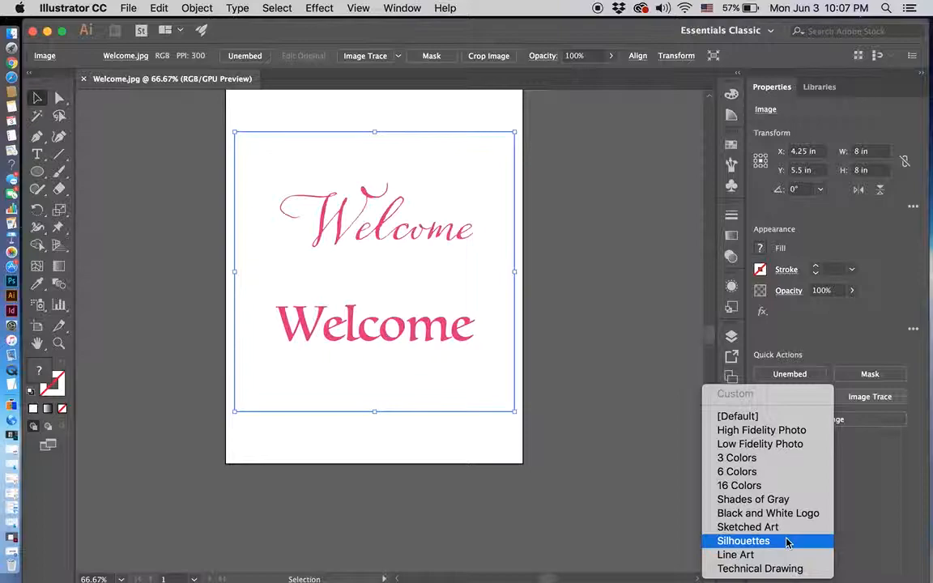
click(744, 541)
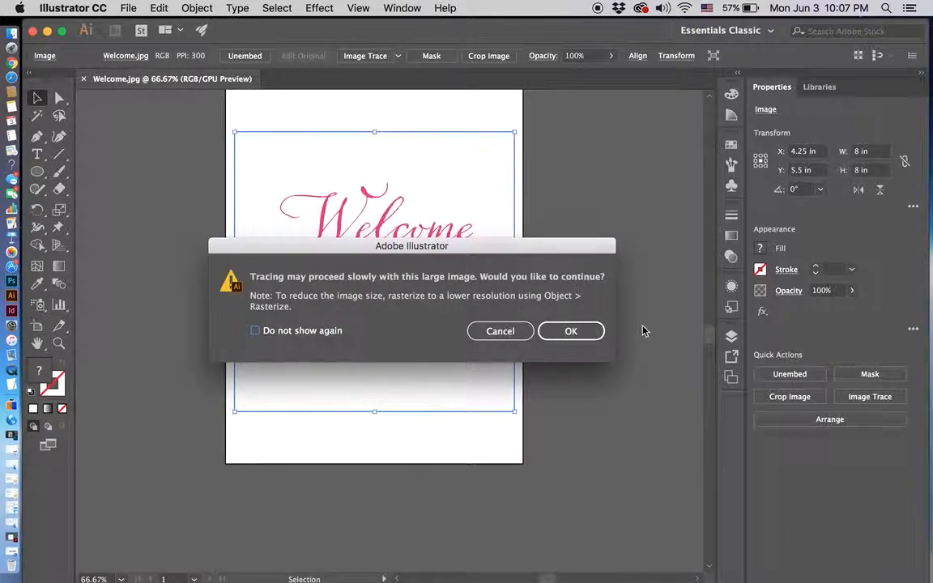
click(589, 331)
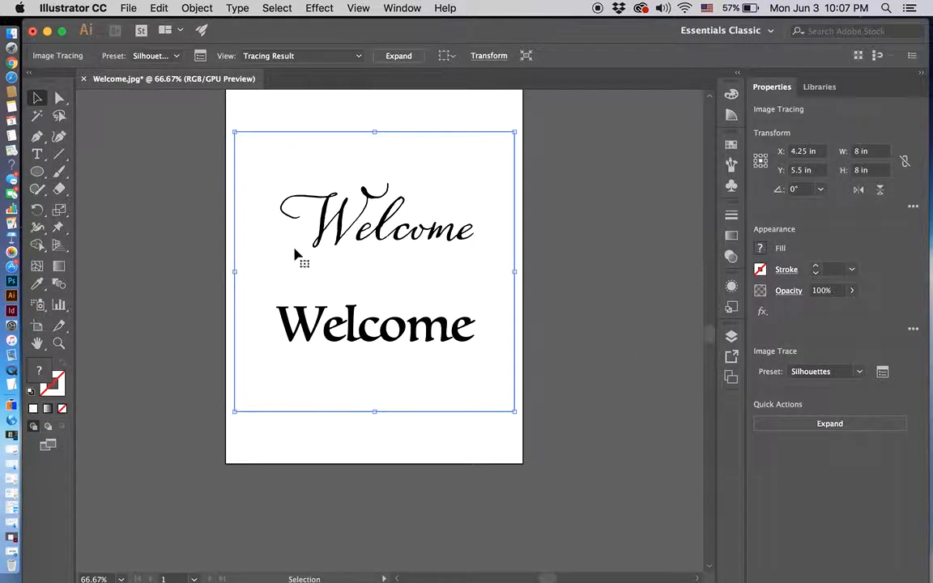
Step: Export the traced artwork to the Desktop as Welcome.png at High (300 ppi) resolution with a transparent background
click(128, 8)
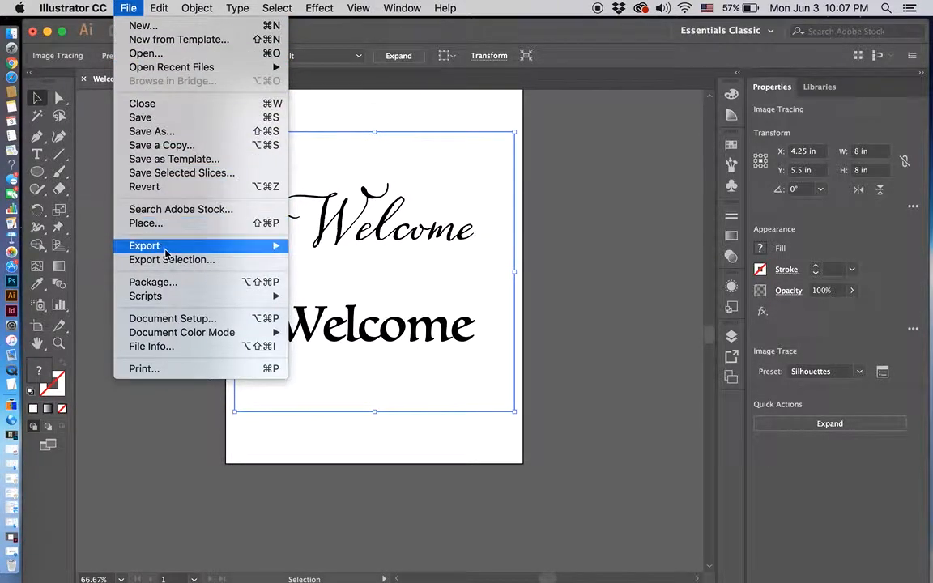
mouse_move(246, 243)
click(307, 260)
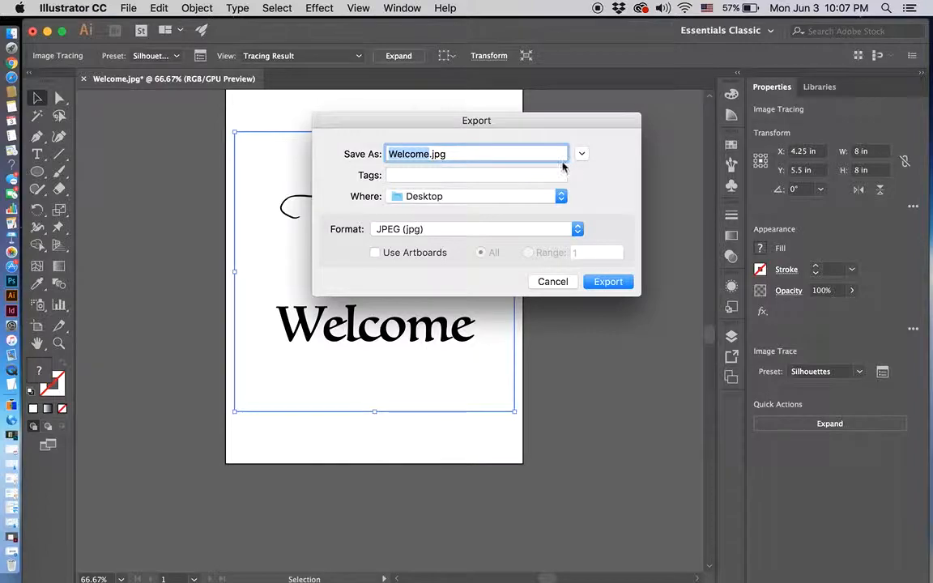
click(576, 229)
click(521, 139)
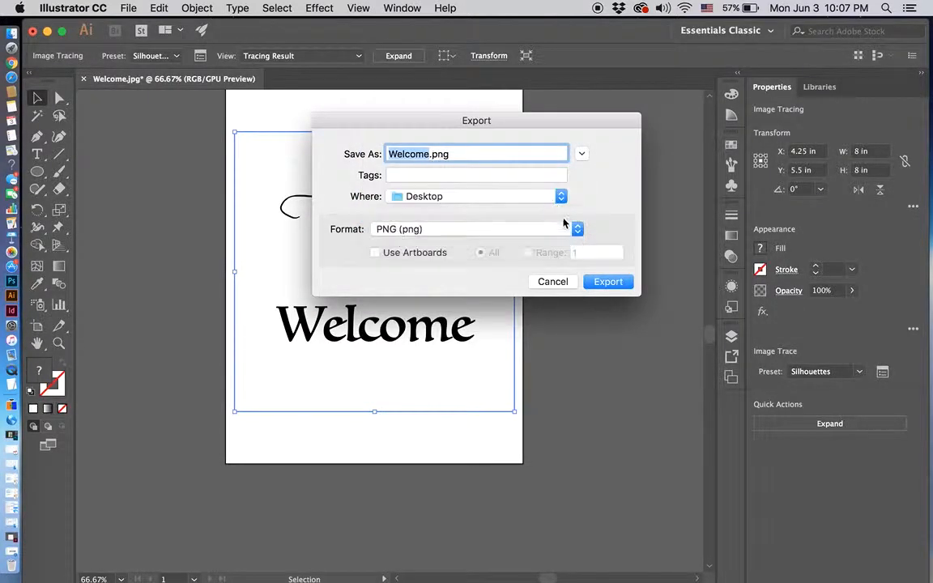
click(610, 281)
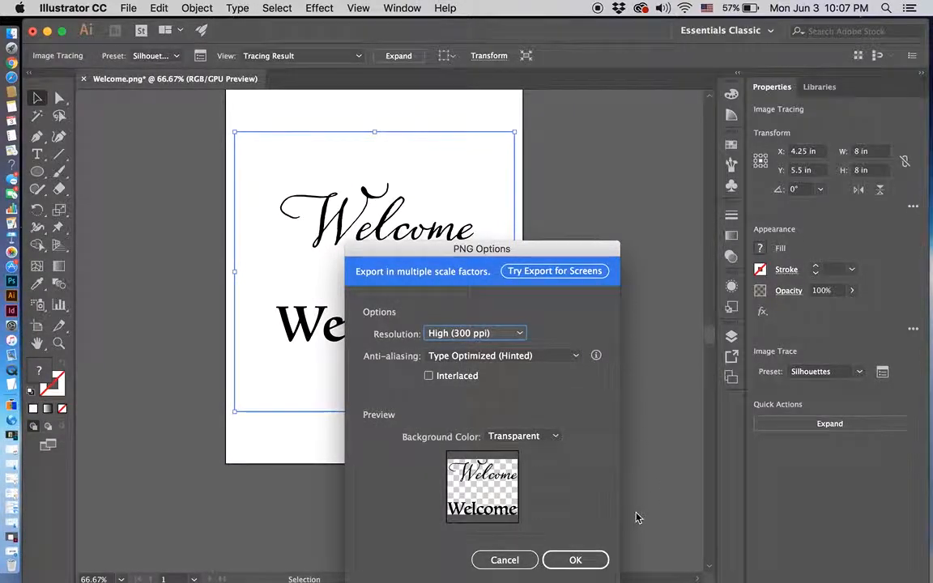
click(556, 438)
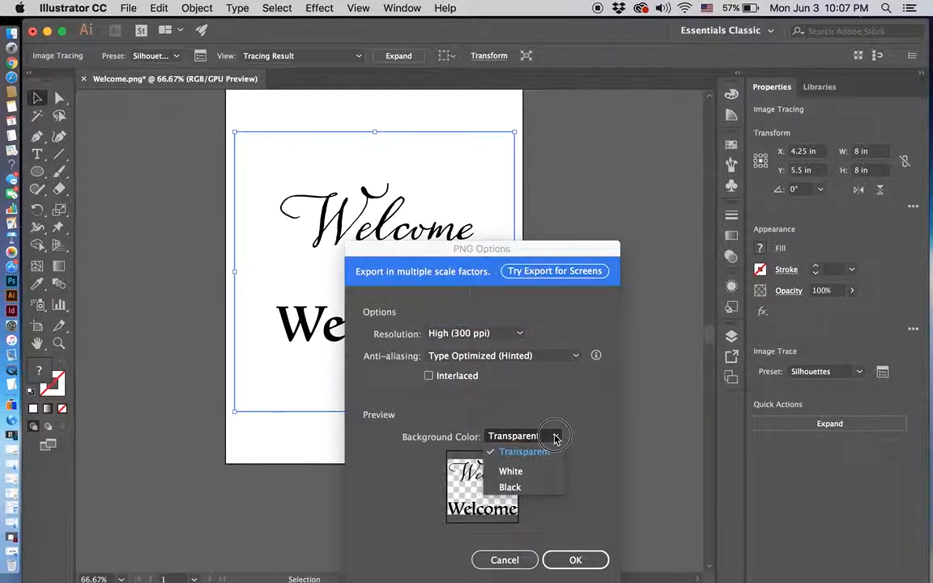
click(572, 441)
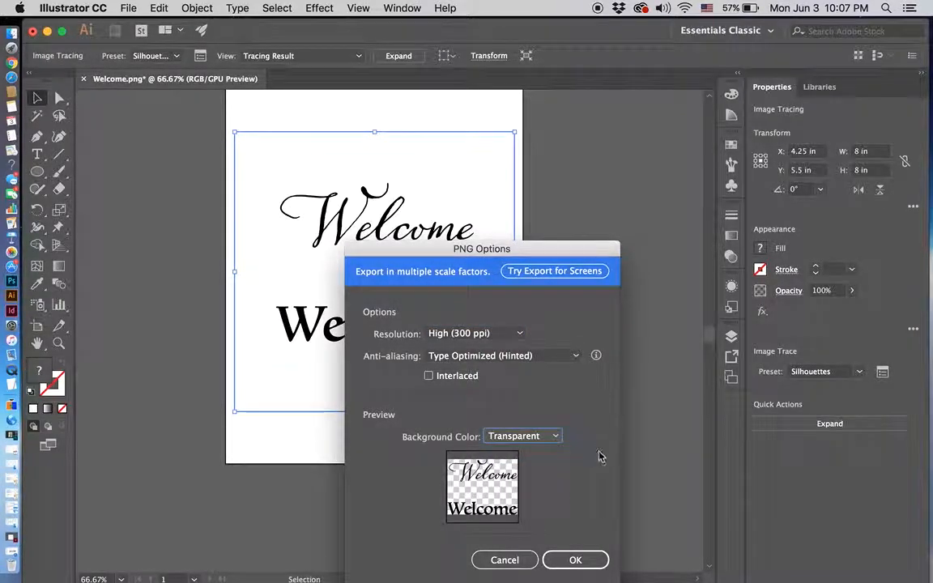
click(578, 559)
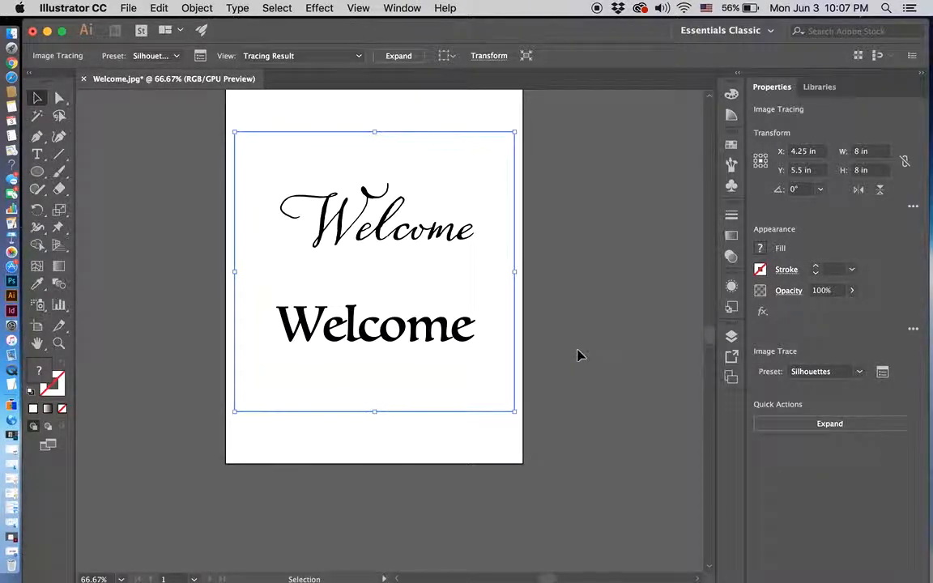
Step: Expand the tracing into vector paths and move the resulting group slightly higher on the artboard, to about X 4.115 in, Y 4.548 in
click(829, 423)
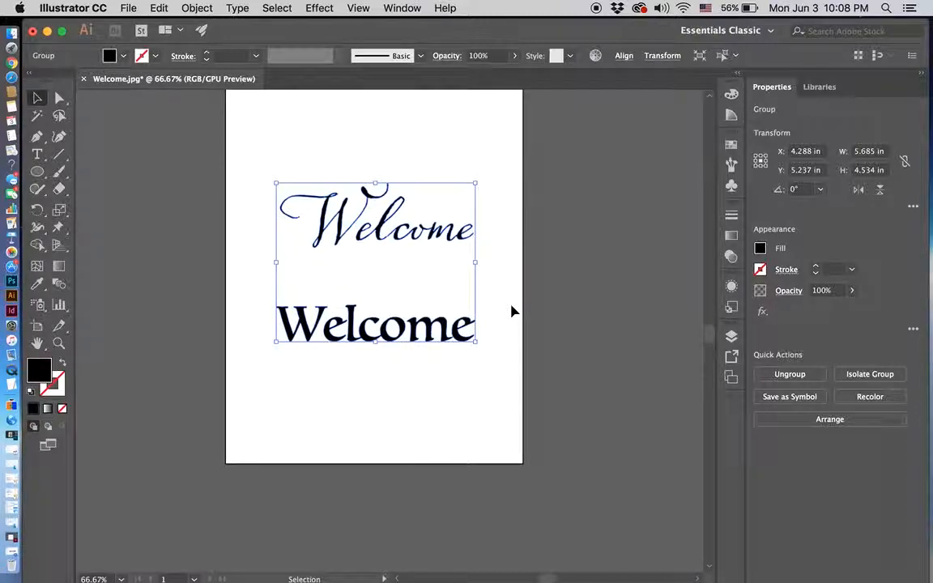
click(496, 247)
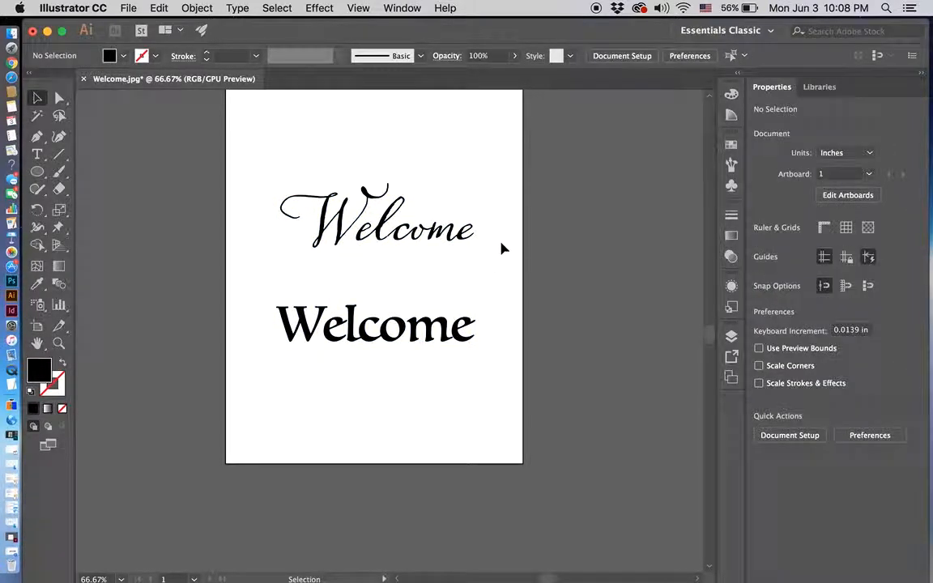
click(387, 233)
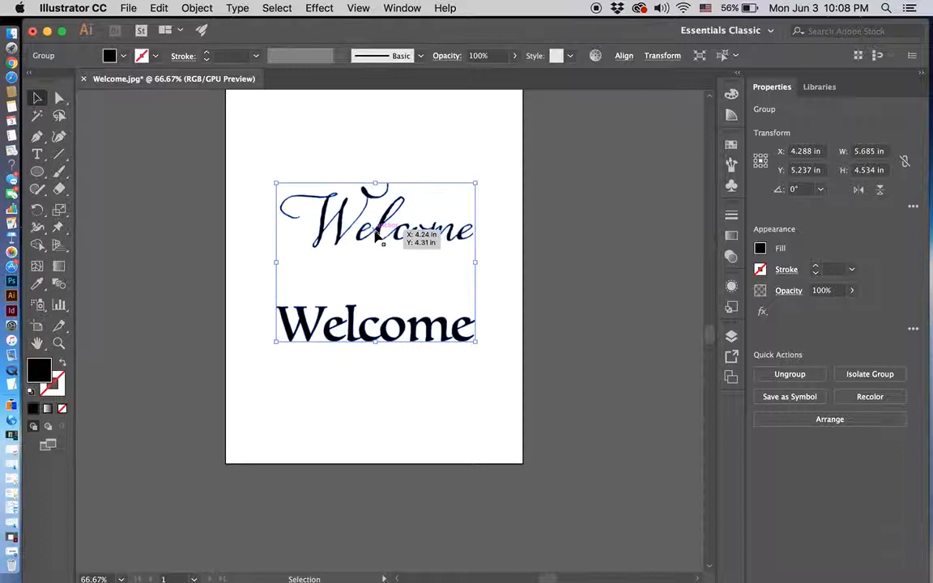
drag(379, 235, 383, 268)
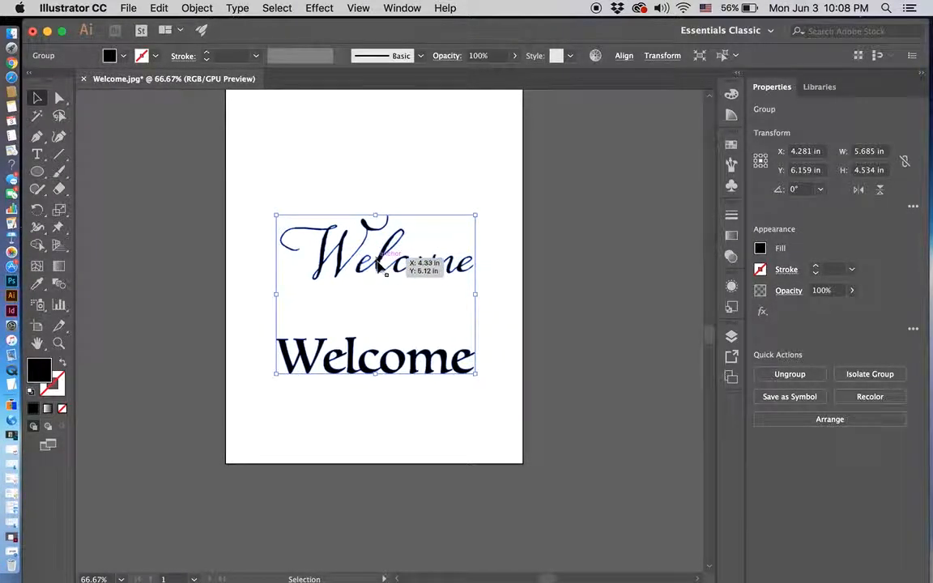
drag(380, 272, 369, 209)
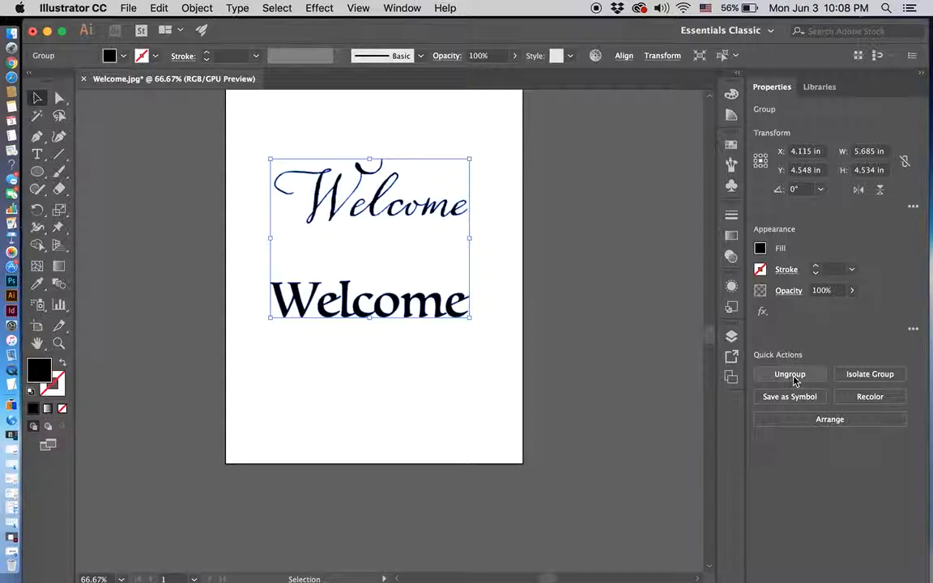
Step: Ungroup the expanded Welcome artwork and clear the selection
click(198, 9)
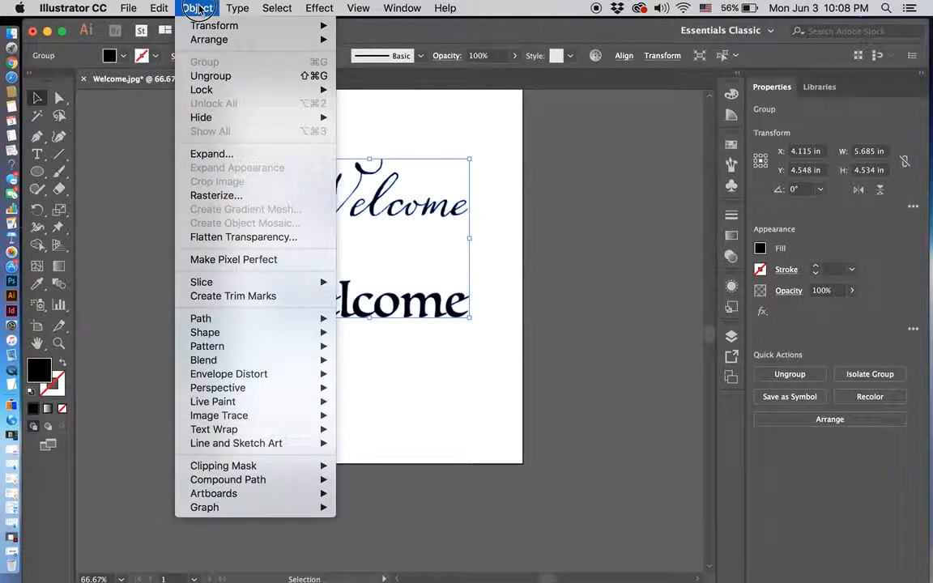
click(213, 76)
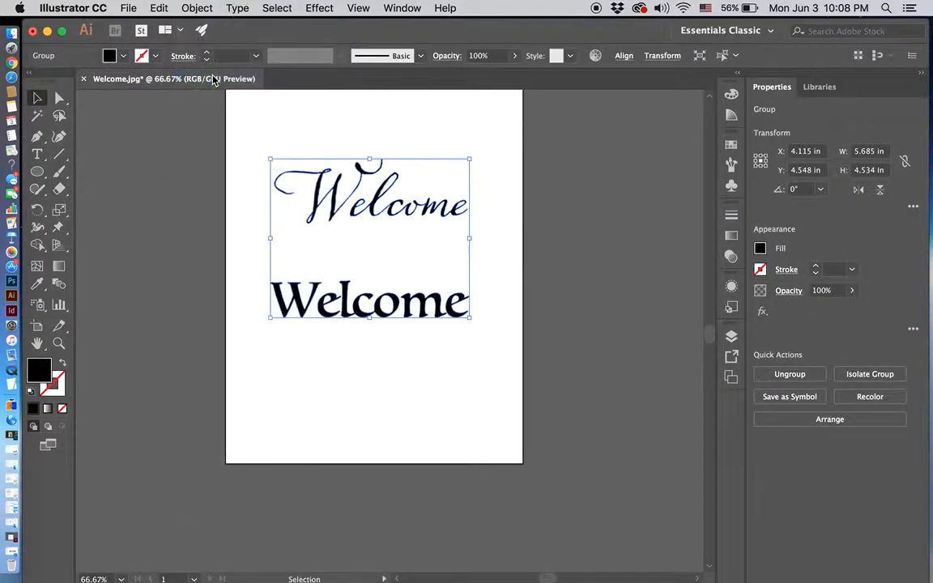
click(423, 128)
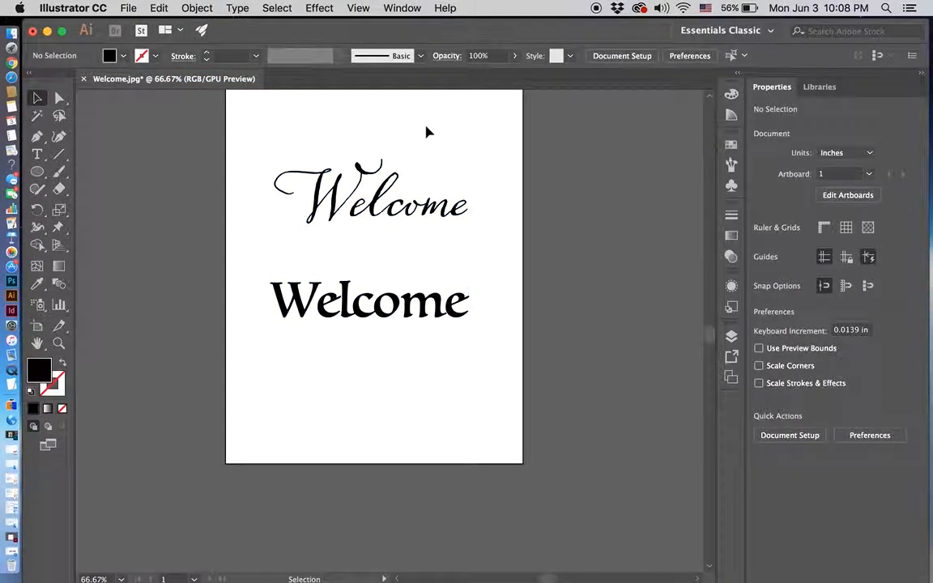
Step: Select all letter paths of the upper script Welcome and set their fill color to hex DD227F
click(379, 190)
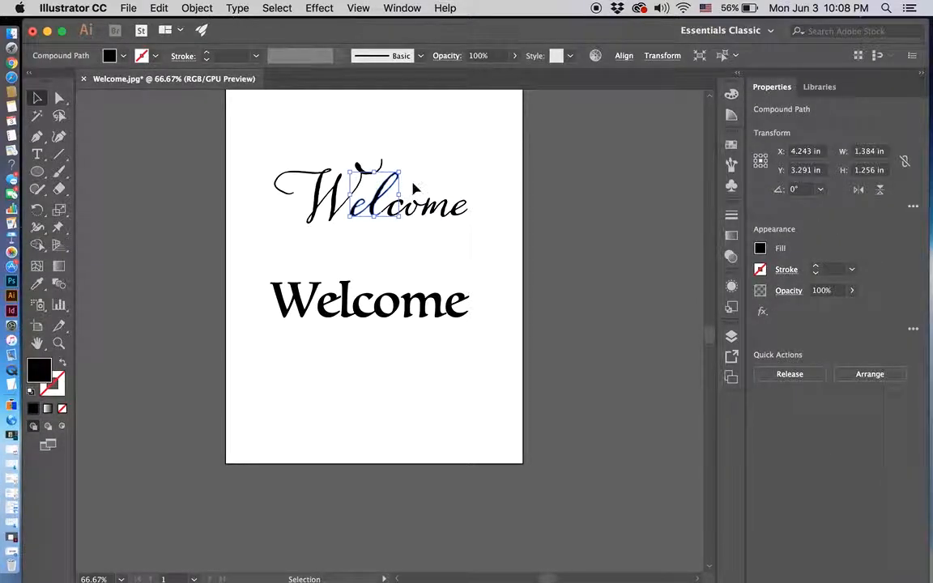
shift+click(317, 208)
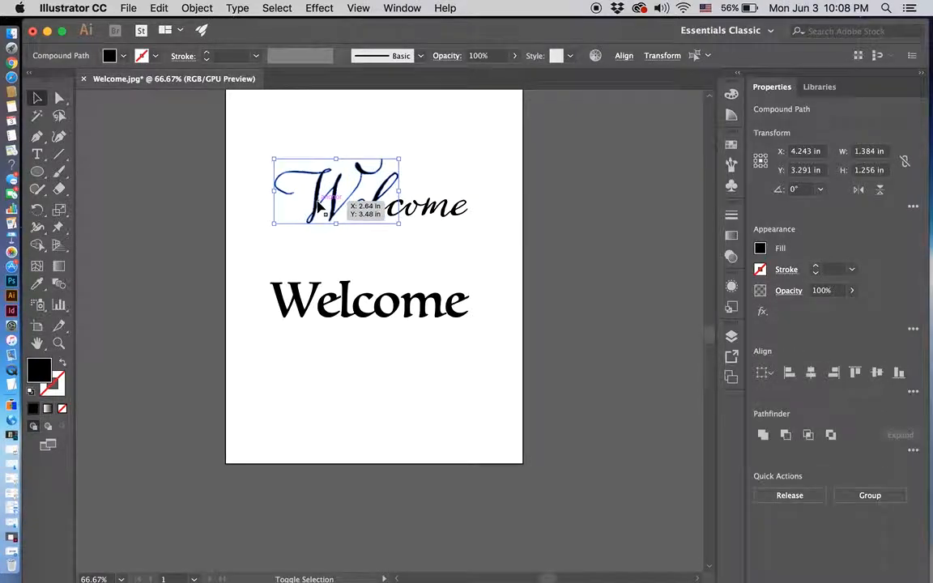
shift+click(409, 216)
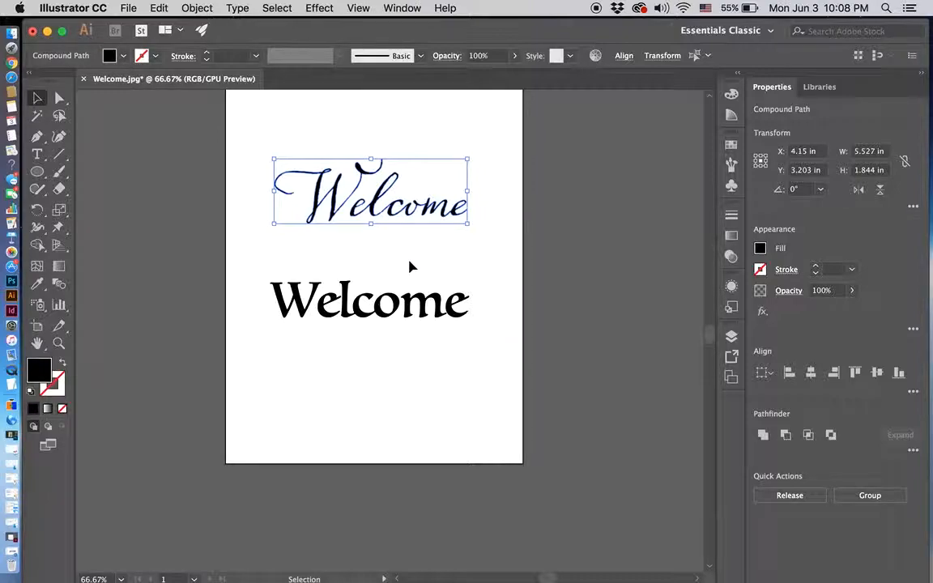
double_click(44, 377)
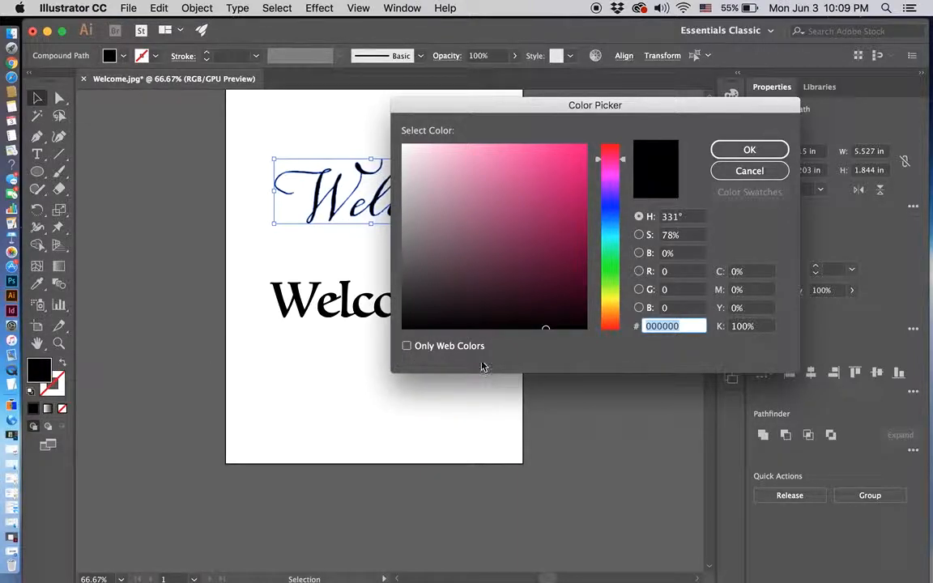
text(DD227F)
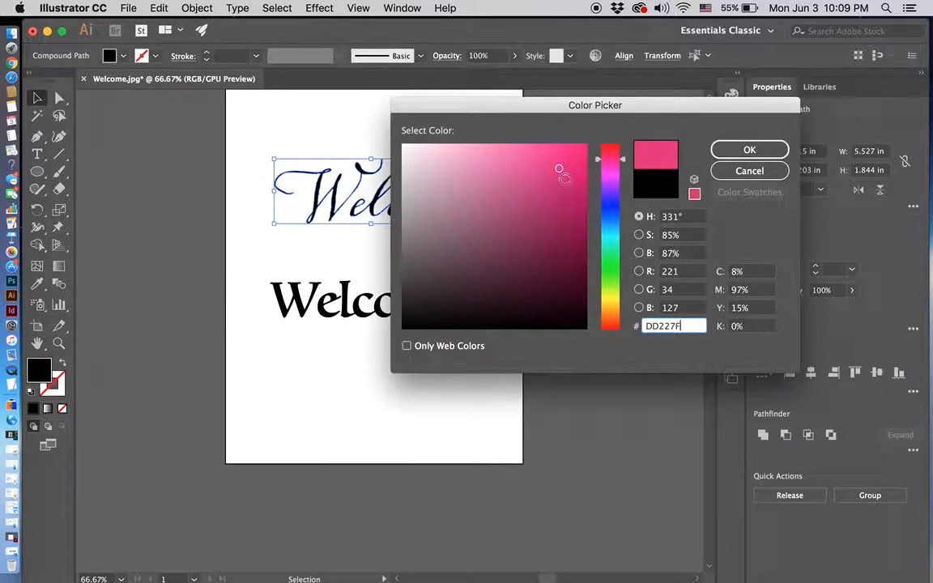
key(Return)
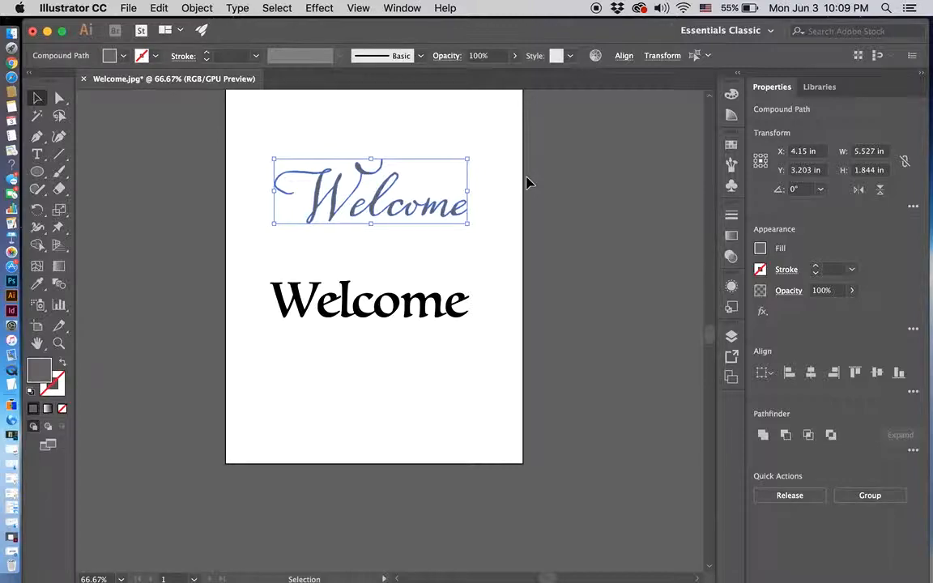
Step: Switch the color mode from Grayscale to RGB and fill the selected script Welcome with blue 0015AA from the spectrum
click(731, 95)
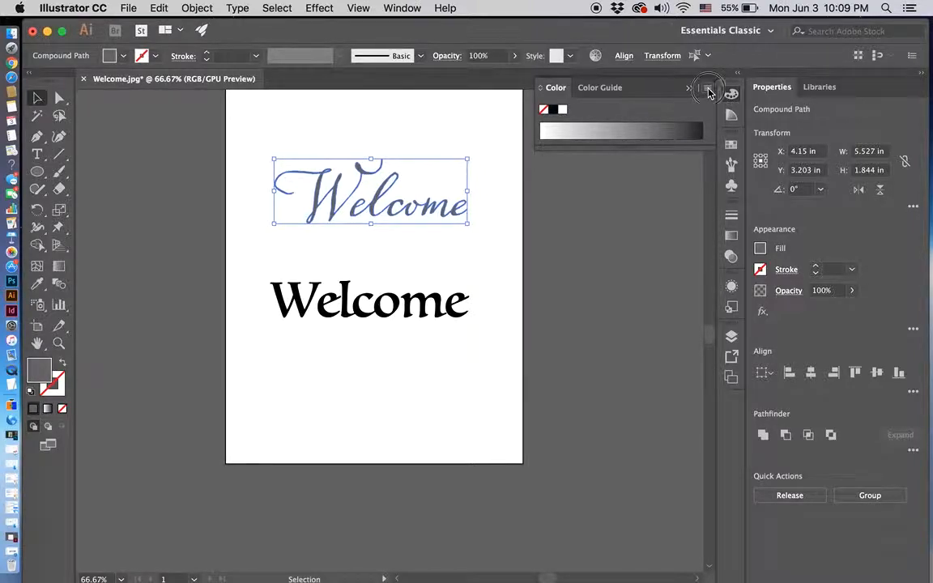
click(708, 89)
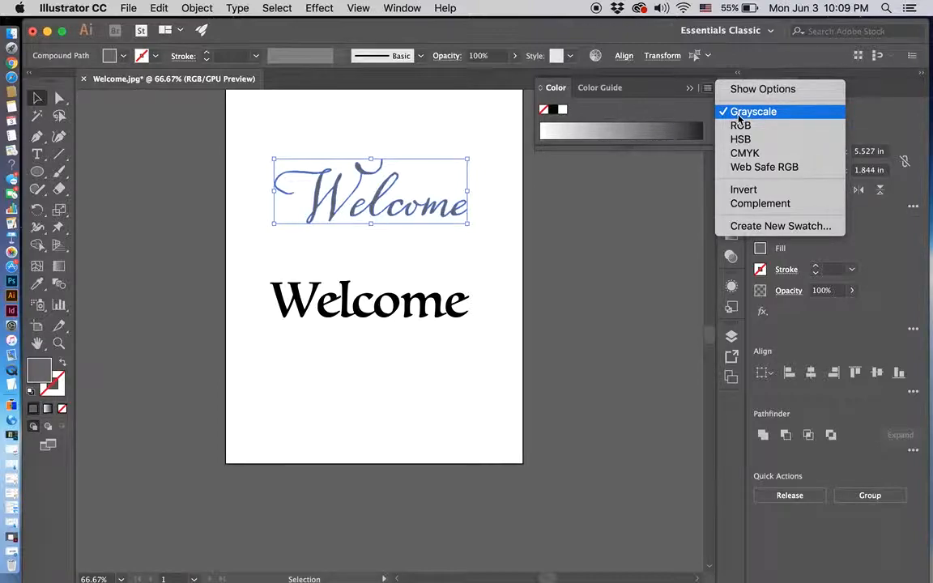
click(739, 126)
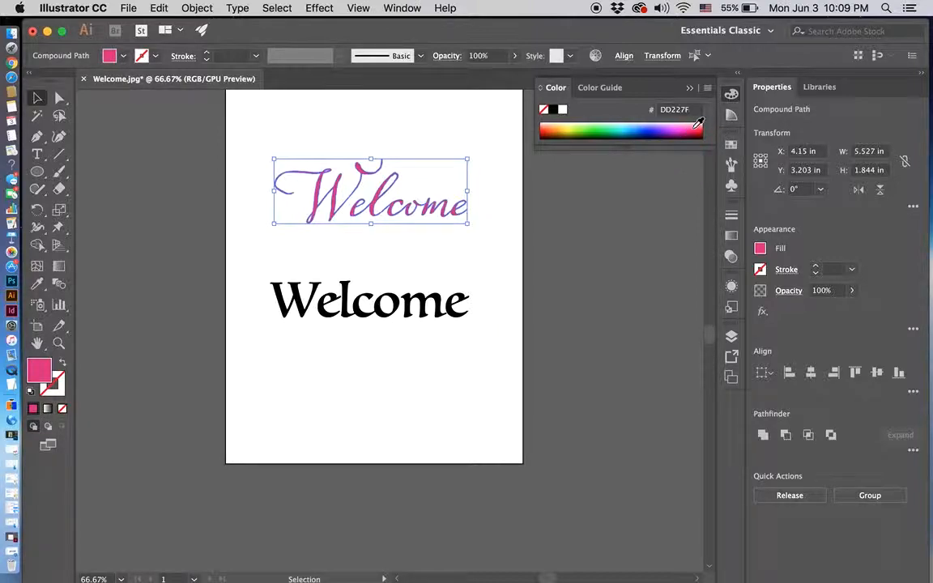
click(697, 123)
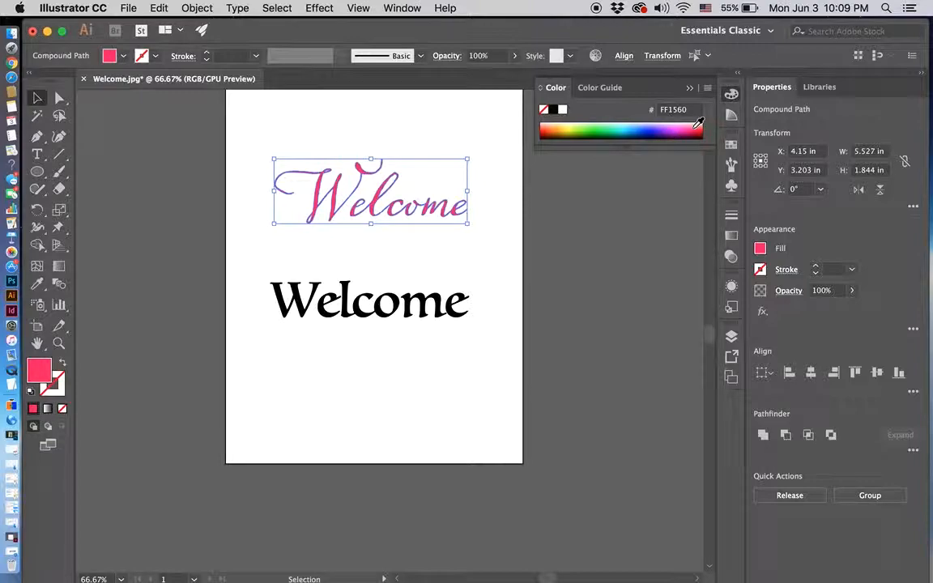
click(652, 127)
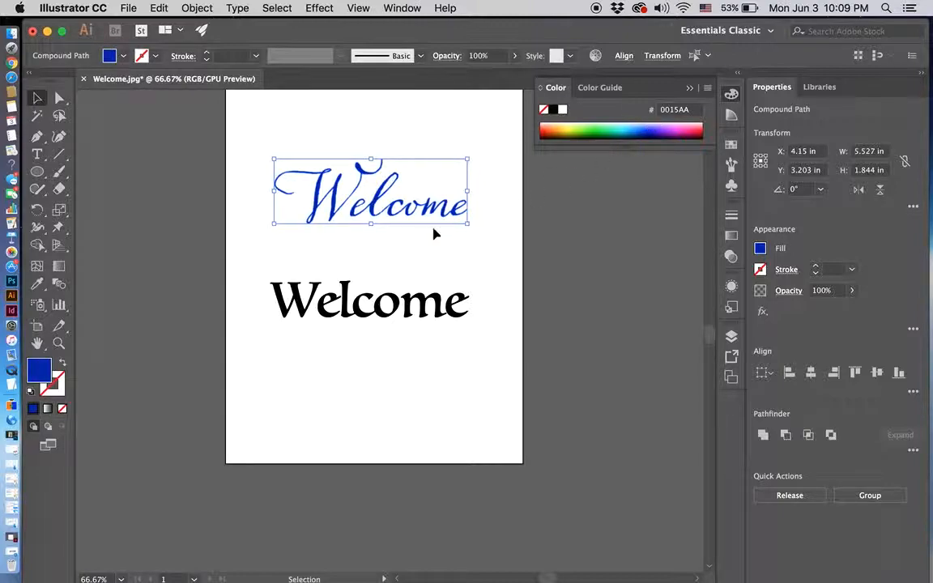
Step: Darken the fill of the selected script Welcome to navy blue, hex 11206D
double_click(46, 372)
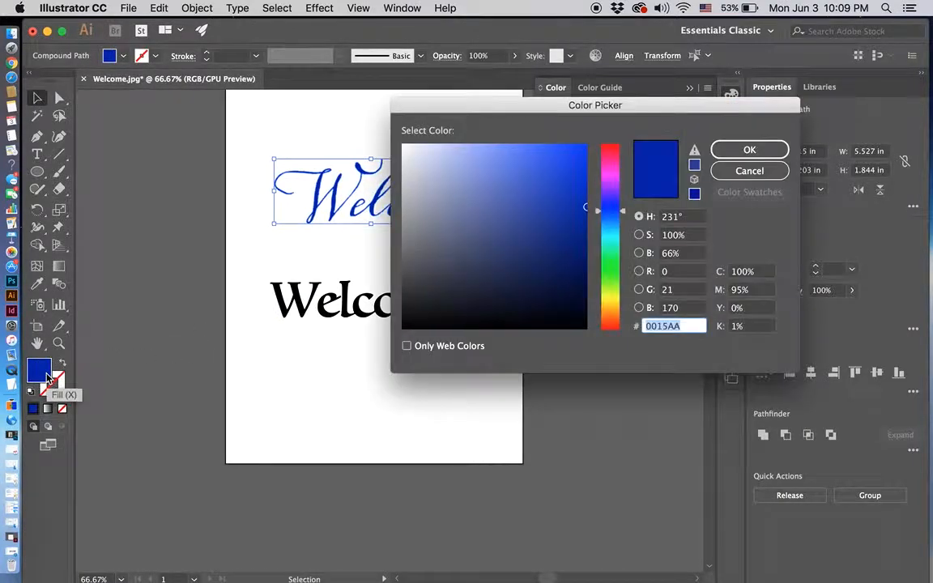
click(559, 251)
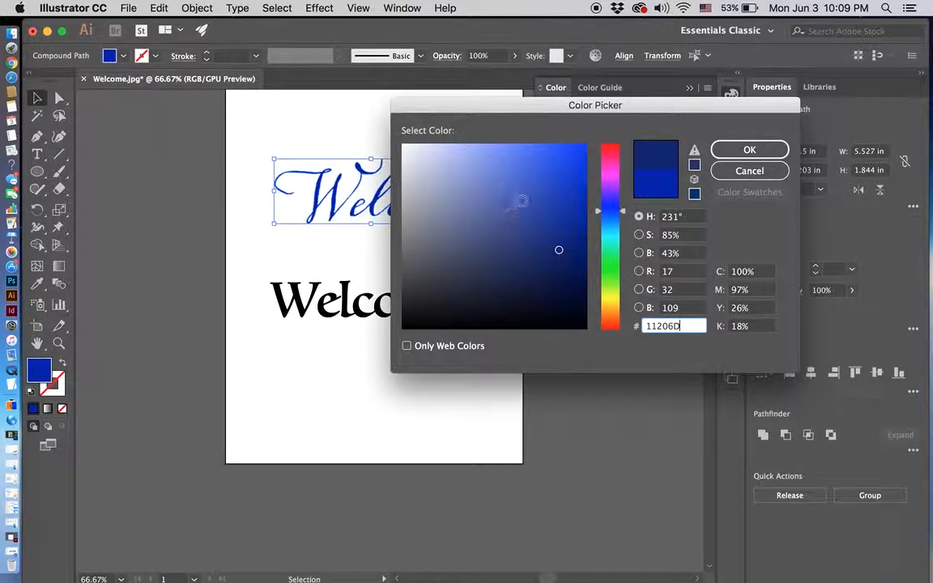
click(749, 149)
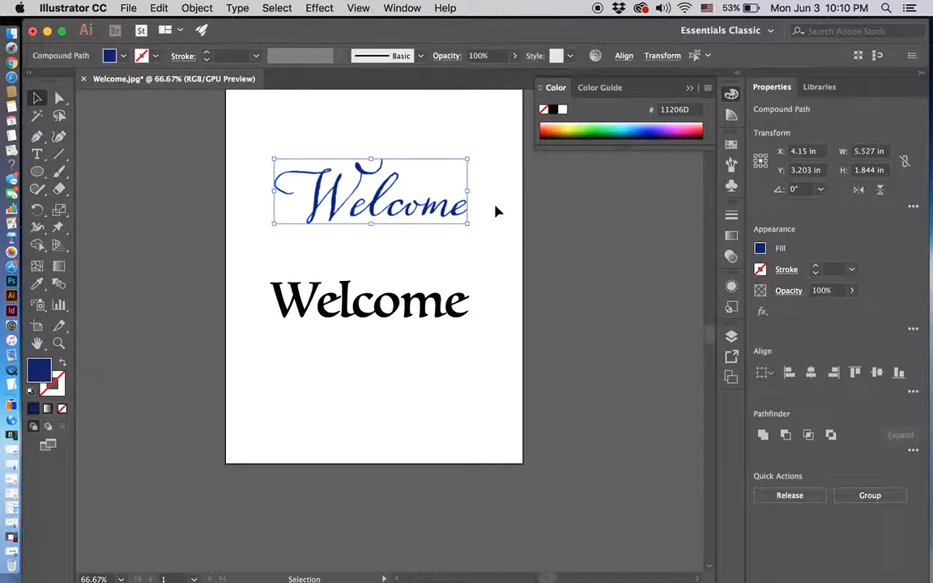
Step: Group the script Welcome letters and move the group slightly up and left, to about X 3.948 in, Y 3.043 in
click(199, 9)
click(204, 64)
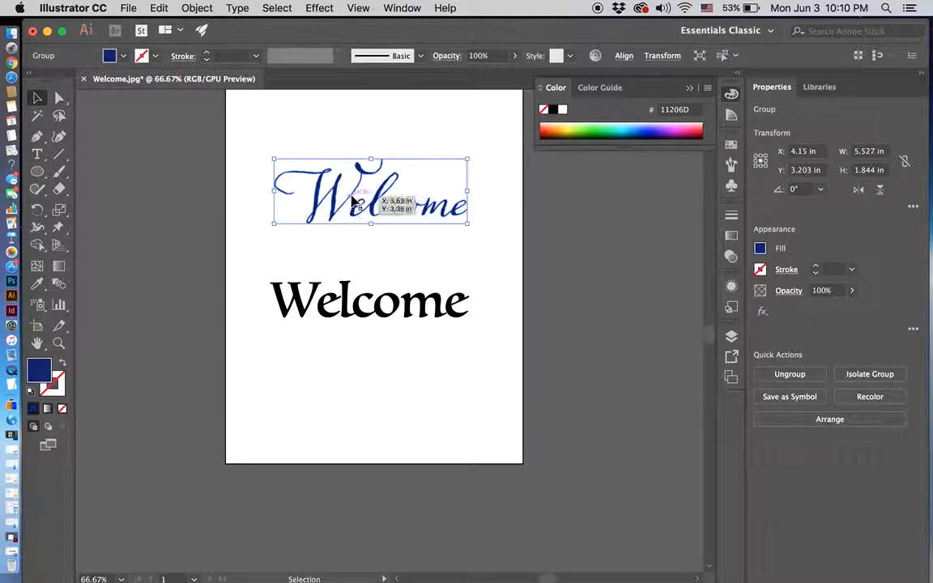
mouse_move(353, 200)
mouse_down()
mouse_move(360, 239)
mouse_move(344, 184)
mouse_move(346, 194)
mouse_up()
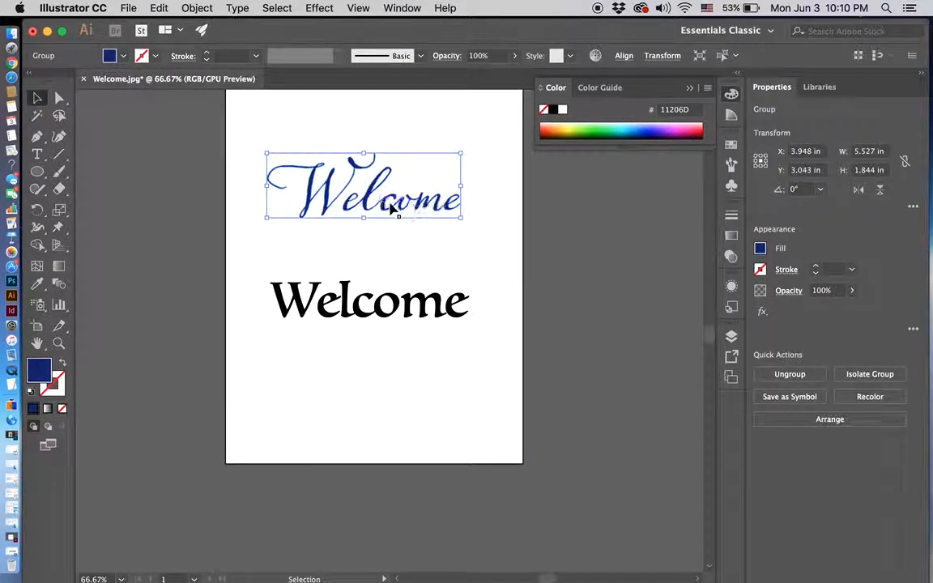
Step: Select the W of the lower Welcome, switch its color mode to RGB and fill it with purple 710094 from the spectrum
click(301, 316)
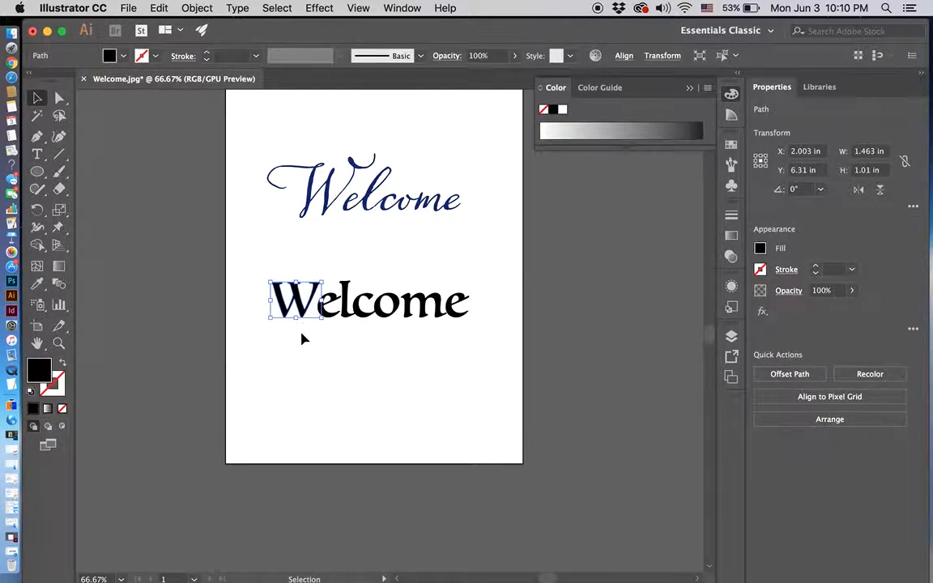
click(706, 89)
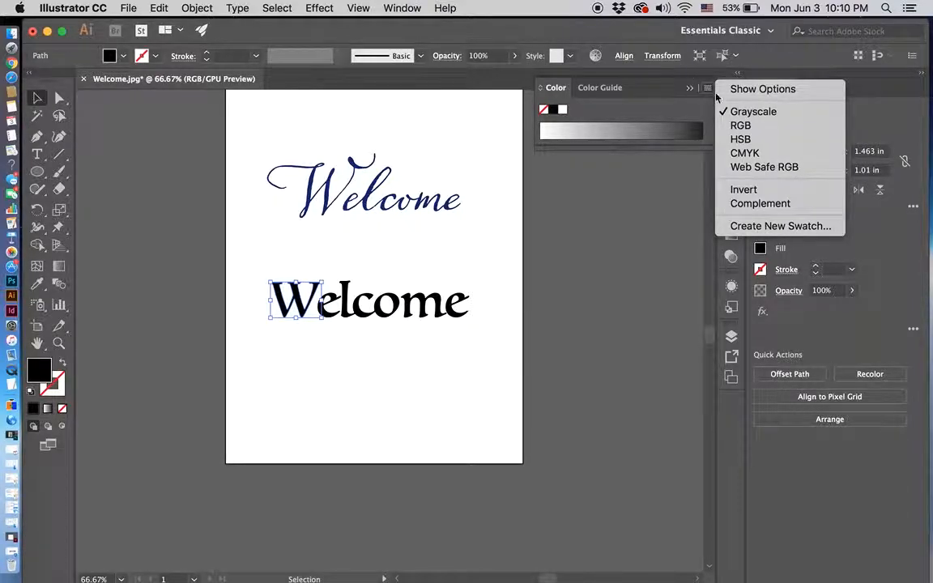
click(738, 125)
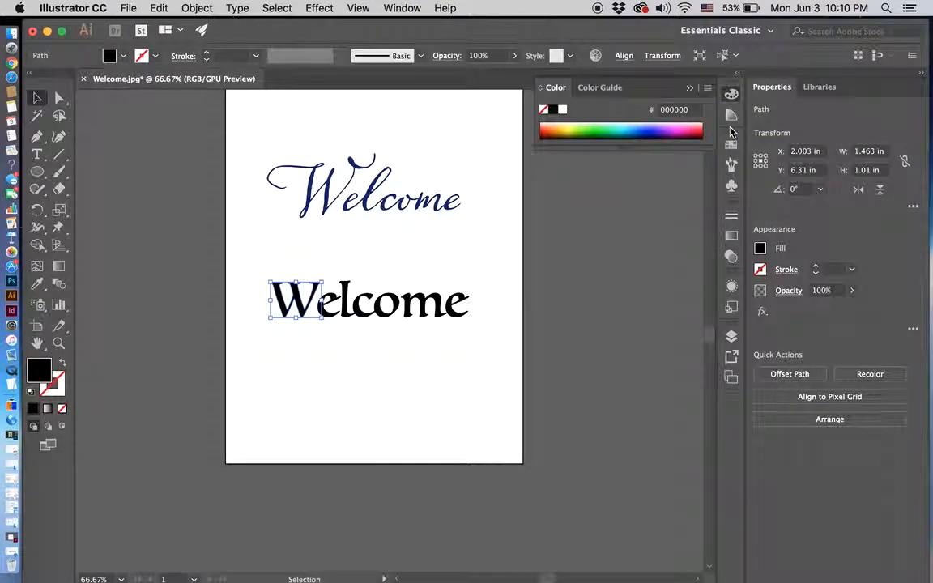
click(672, 129)
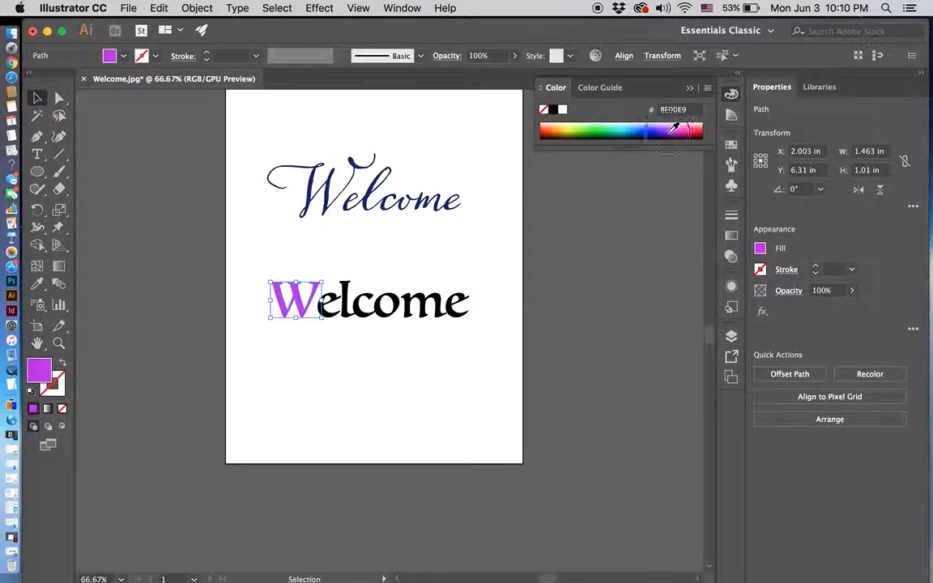
click(674, 129)
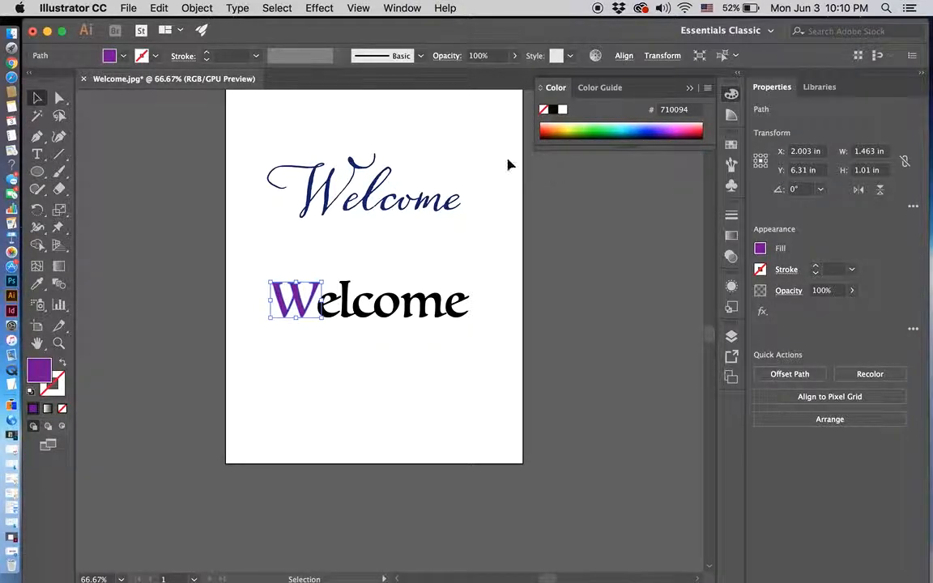
Step: Export the artwork to the Desktop as Welcome1.png in PNG format at High (300 ppi) with a transparent background
click(130, 8)
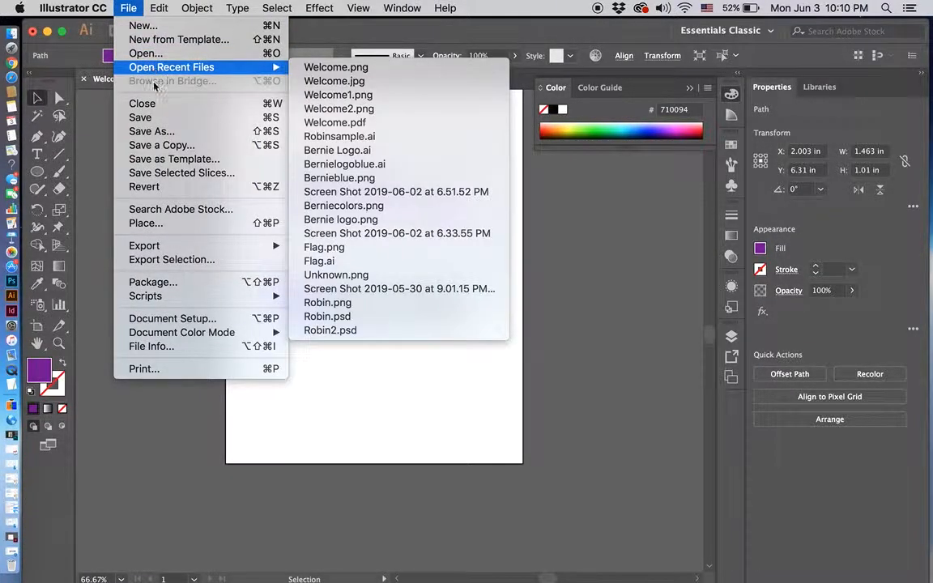
mouse_move(150, 246)
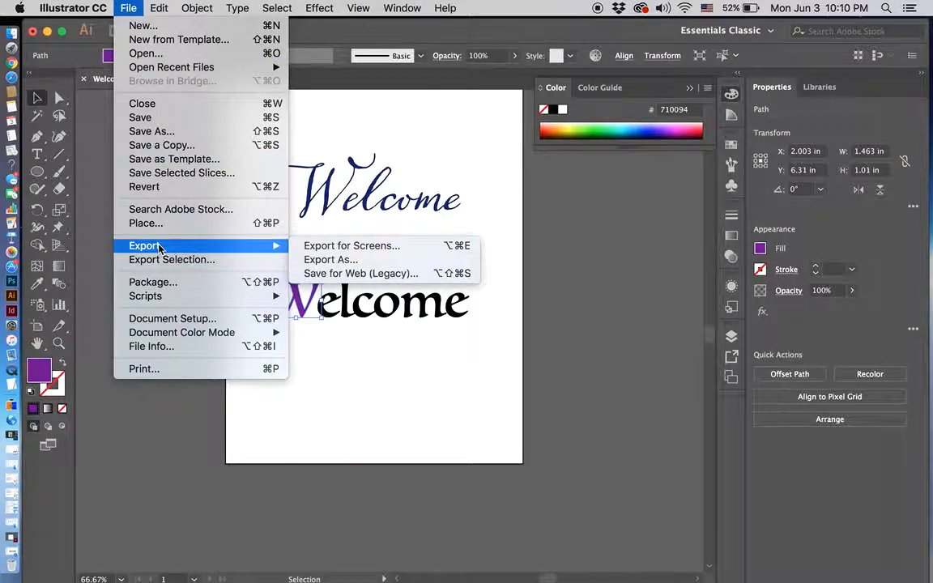
click(319, 260)
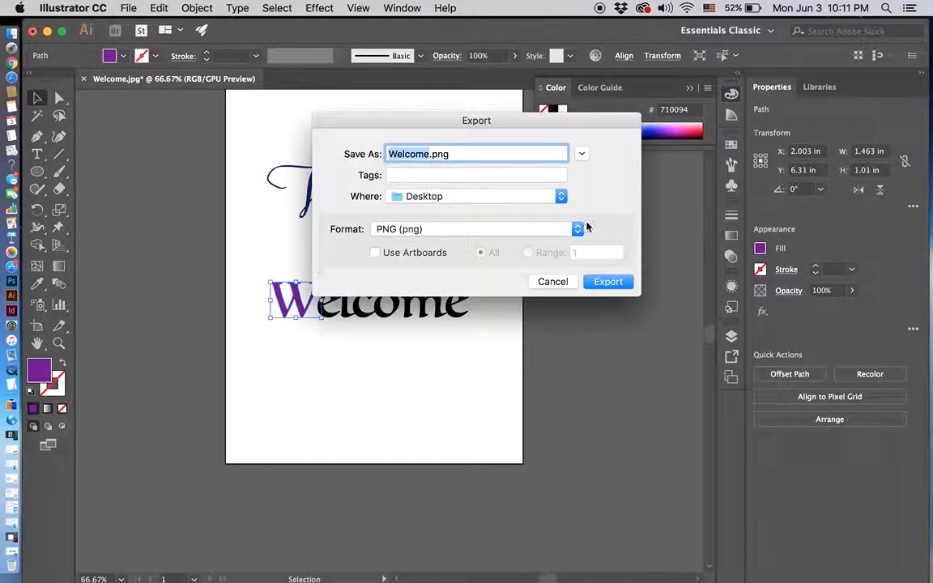
click(428, 151)
text(1)
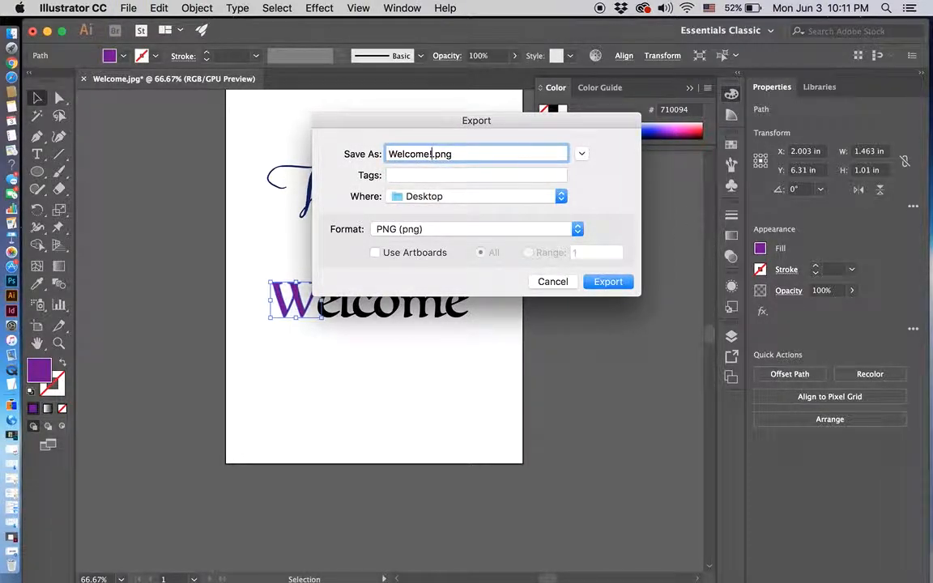
key(BackSpace)
text(1)
click(608, 282)
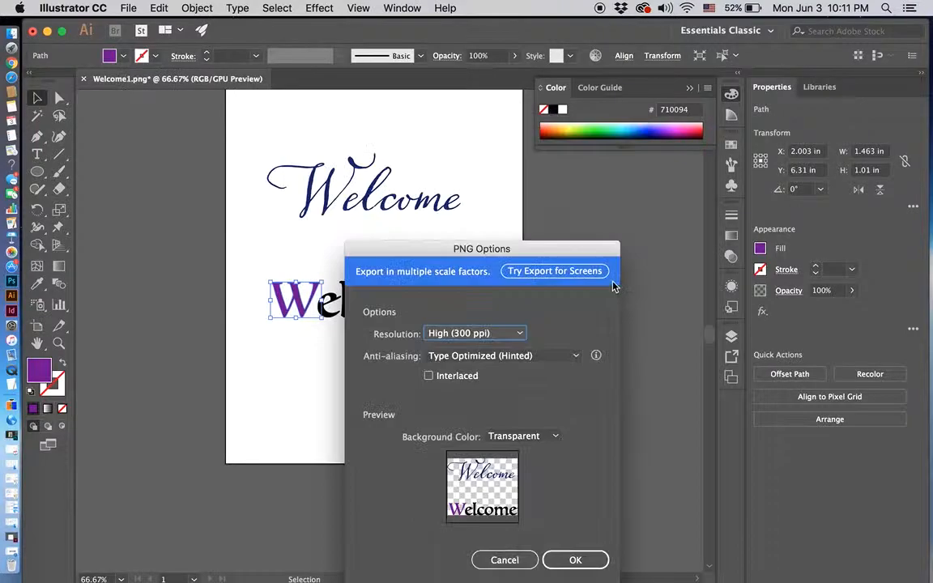
click(585, 559)
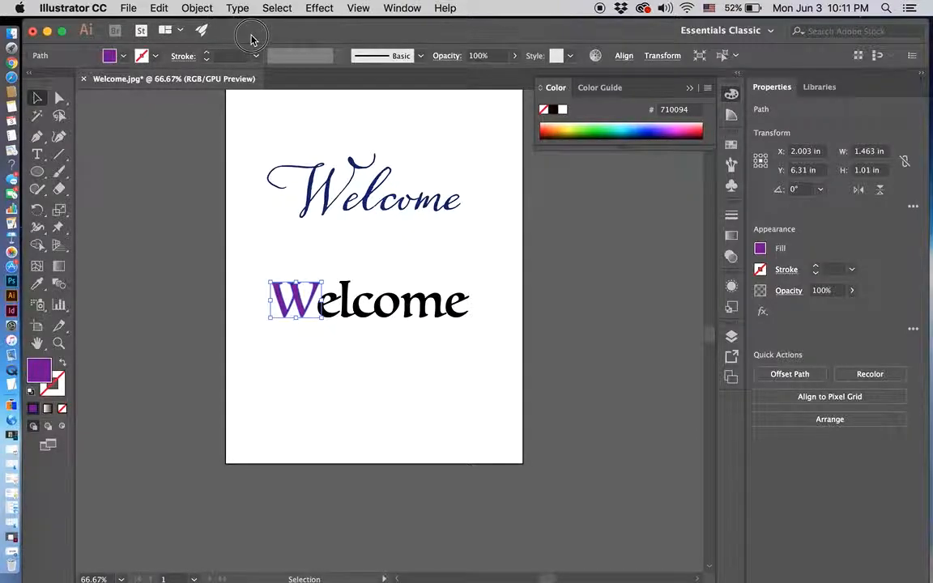
Step: Uncover the desktop files and inspect the exported Welcome.png and Welcome1.png in Preview, closing each one after viewing
drag(254, 37, 351, 9)
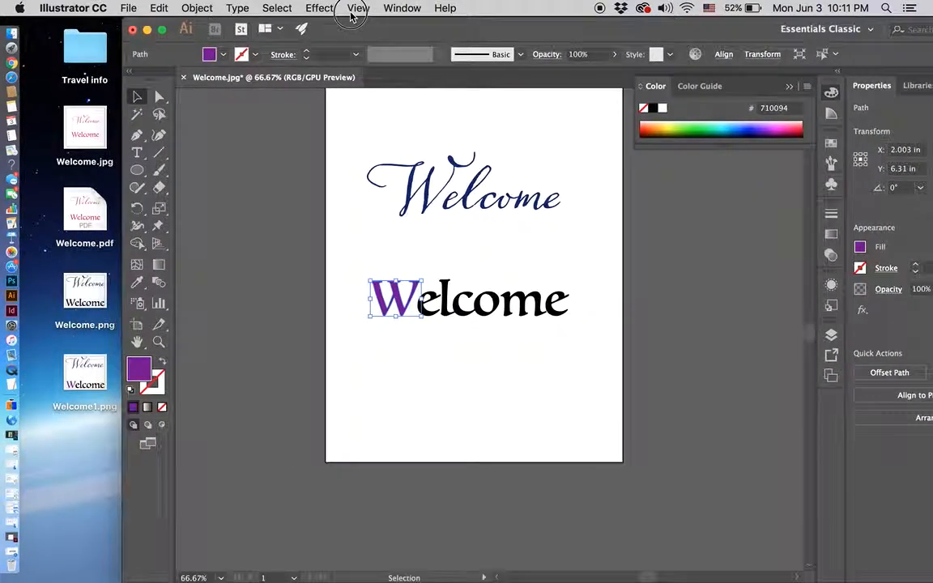
double_click(87, 293)
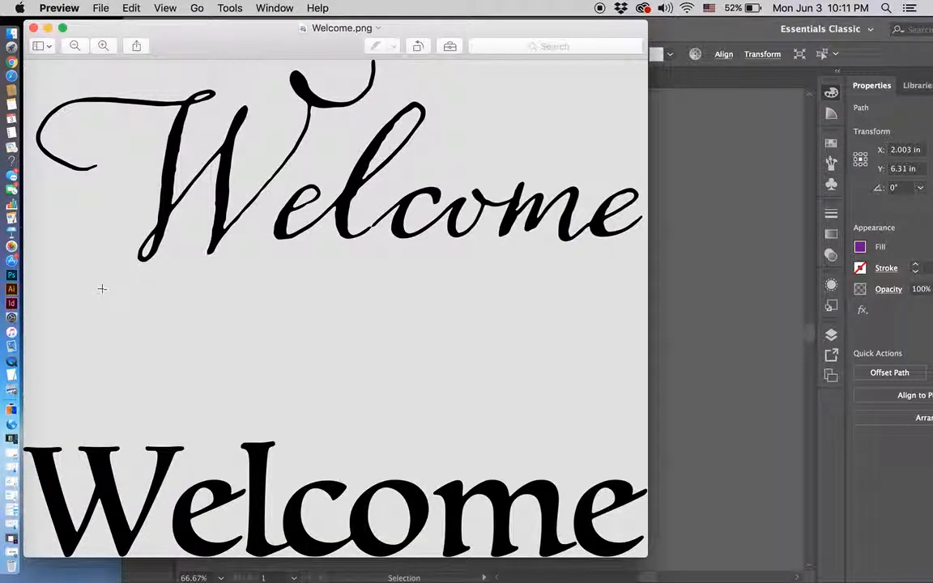
click(74, 46)
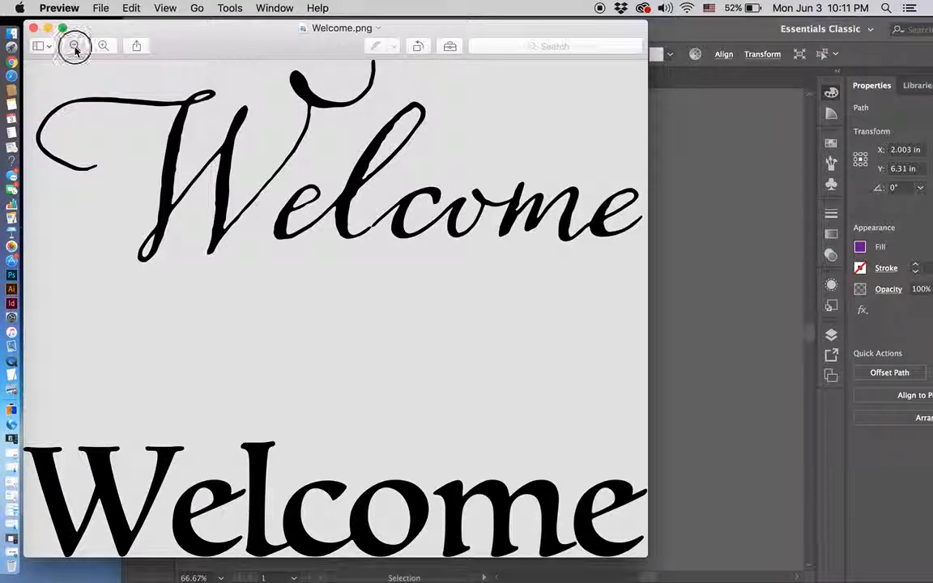
click(75, 46)
click(74, 46)
click(75, 47)
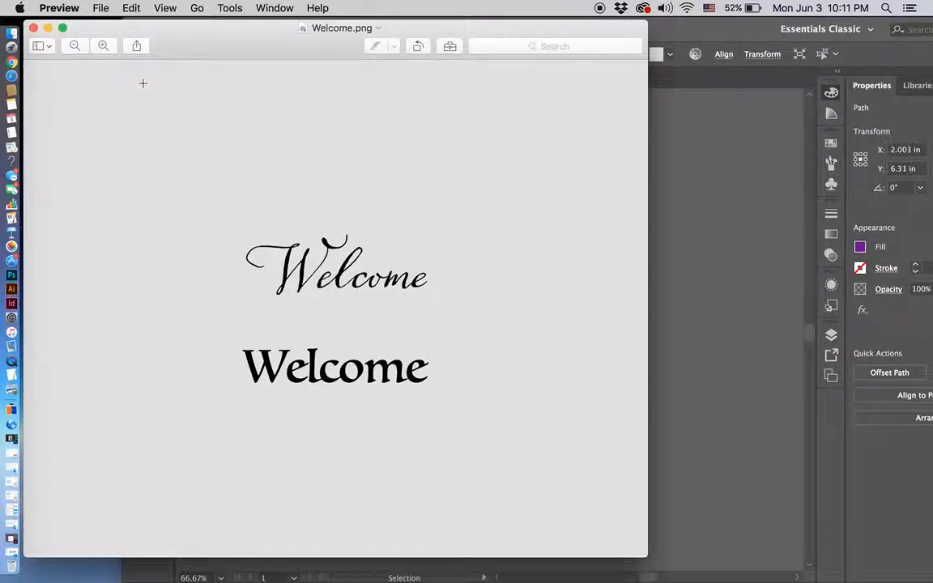
click(33, 28)
double_click(85, 372)
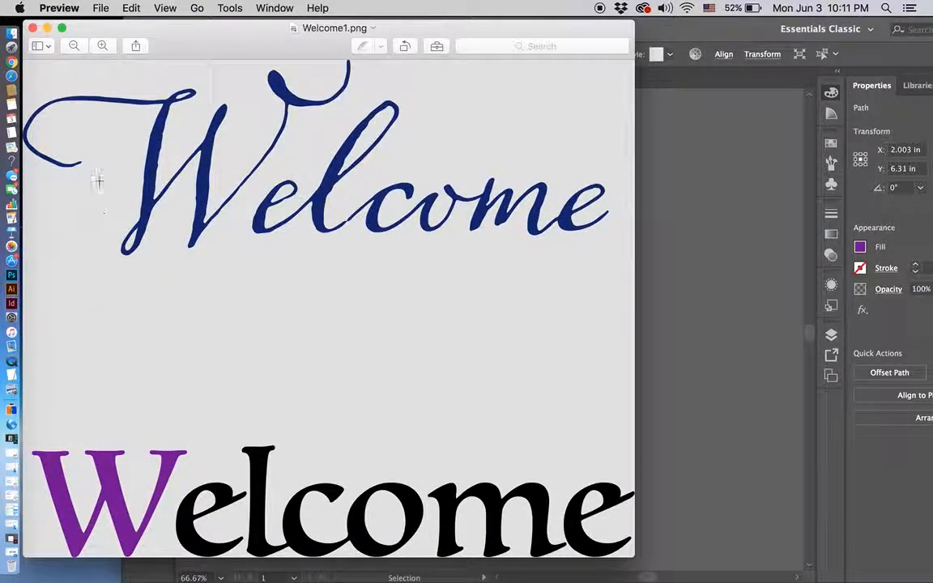
click(33, 29)
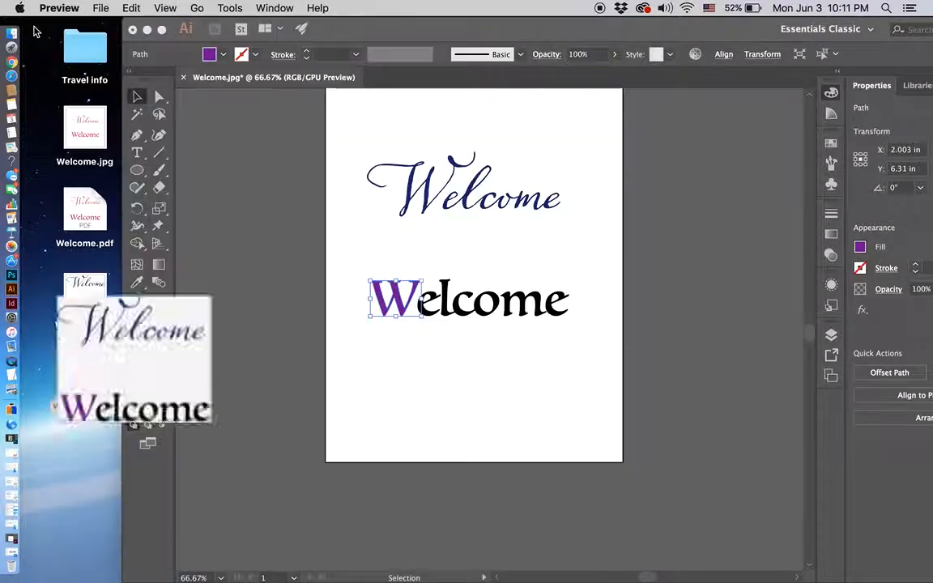